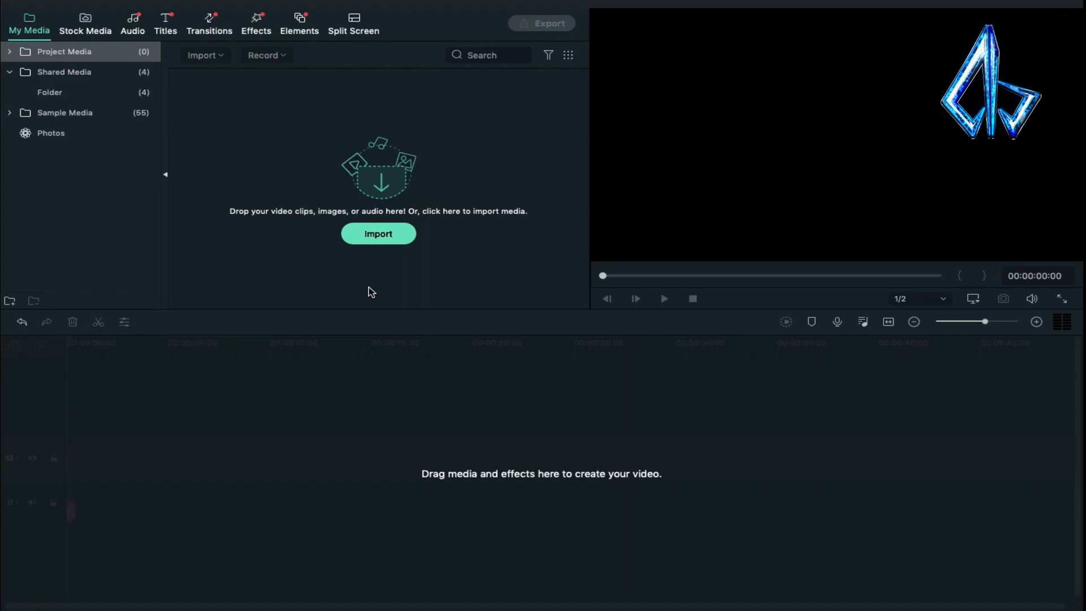
Step: Unzip the Gaming Logo Intro Version 1 archive and open its project, extracting the files to the Archive Project folder
{"action": "key", "text": "ctrl+Right"}
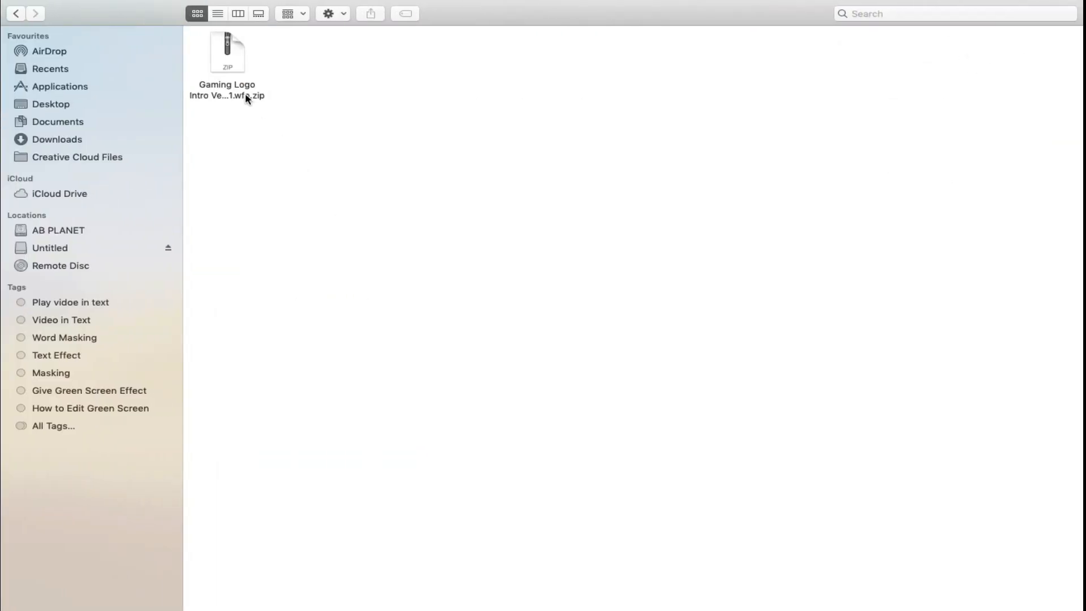
{"action": "left_click", "coordinate": [237, 89]}
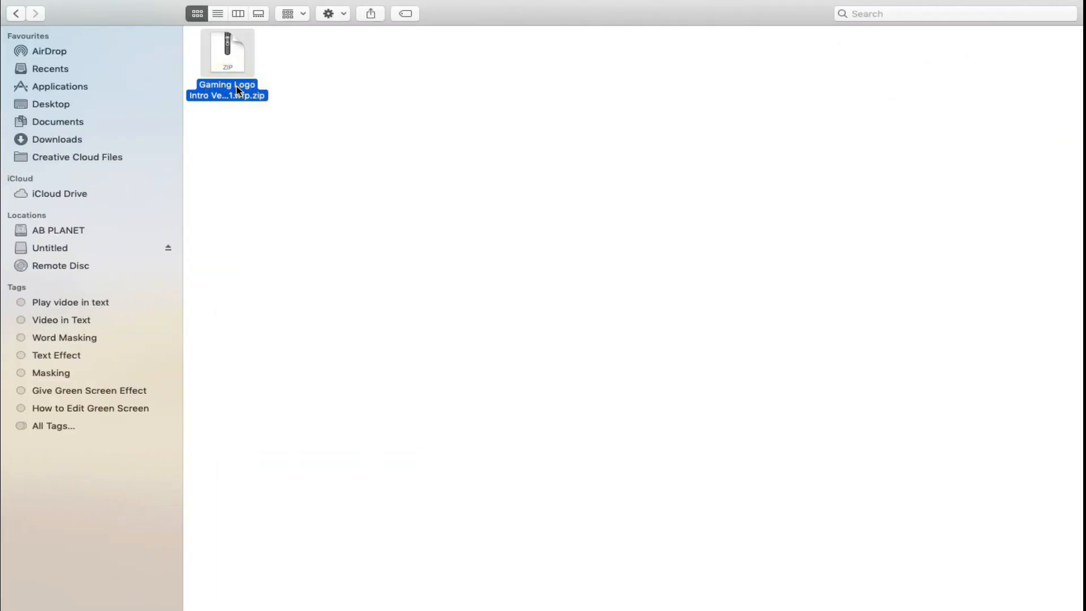
{"action": "double_click", "coordinate": [235, 73]}
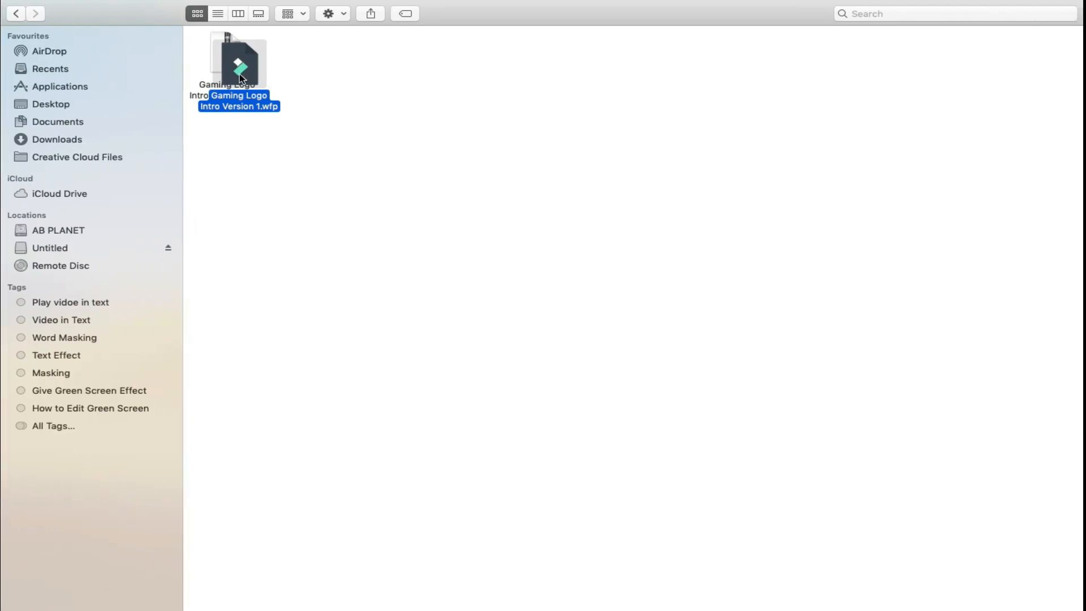
{"action": "double_click", "coordinate": [240, 78]}
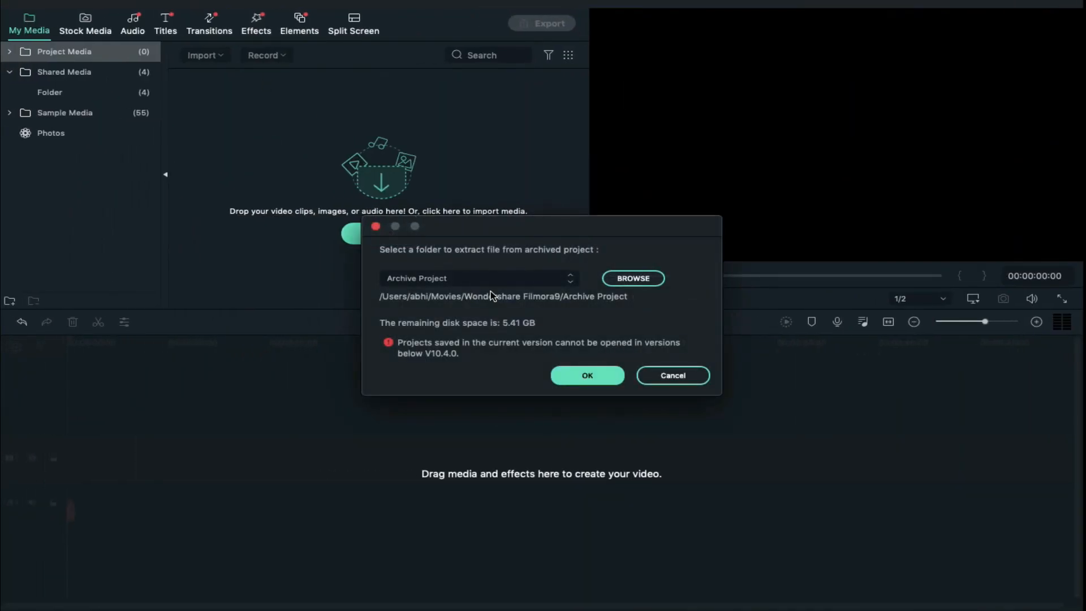
{"action": "left_click", "coordinate": [590, 373]}
Step: Place the shared pngegg (2) logo on track 13 directly above the flash logo, and match its length to that clip
{"action": "scroll", "coordinate": [342, 441], "scroll_direction": "up", "scroll_amount": 3}
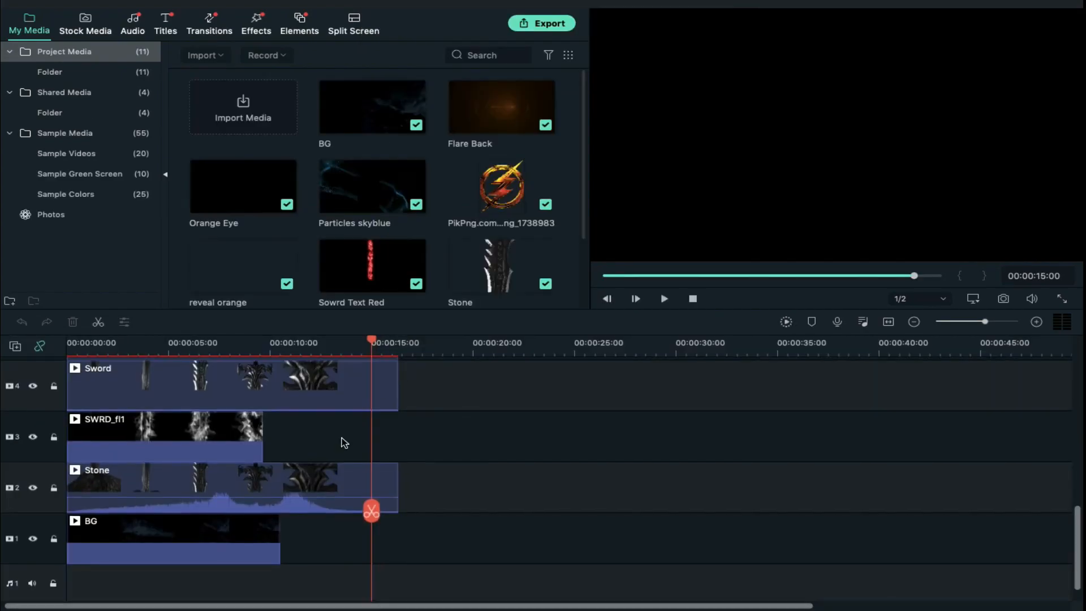
{"action": "scroll", "coordinate": [342, 442], "scroll_direction": "up", "scroll_amount": 6}
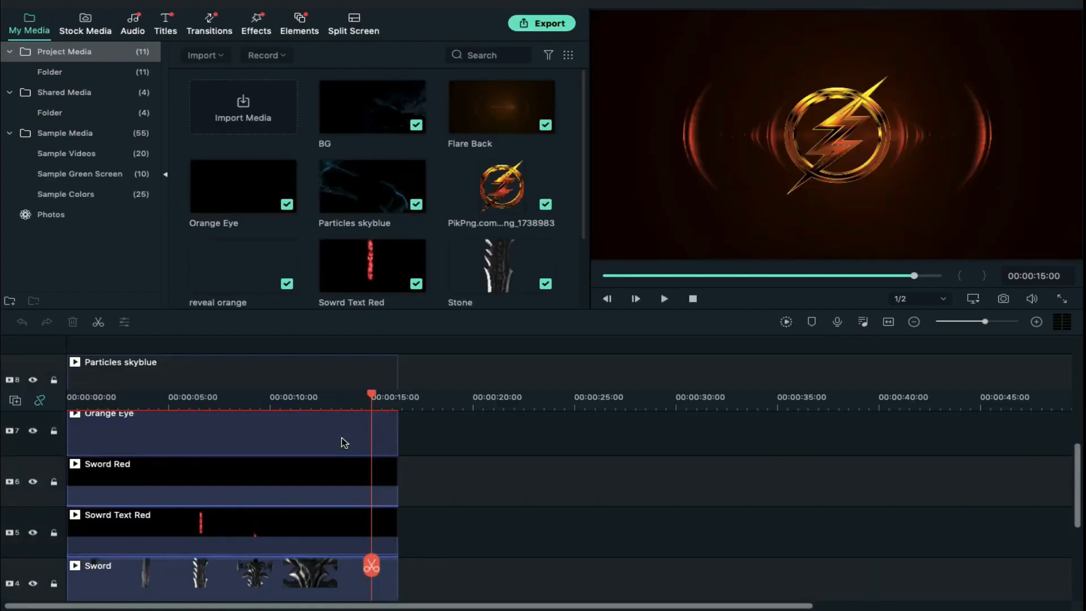
{"action": "scroll", "coordinate": [342, 442], "scroll_direction": "up", "scroll_amount": 5}
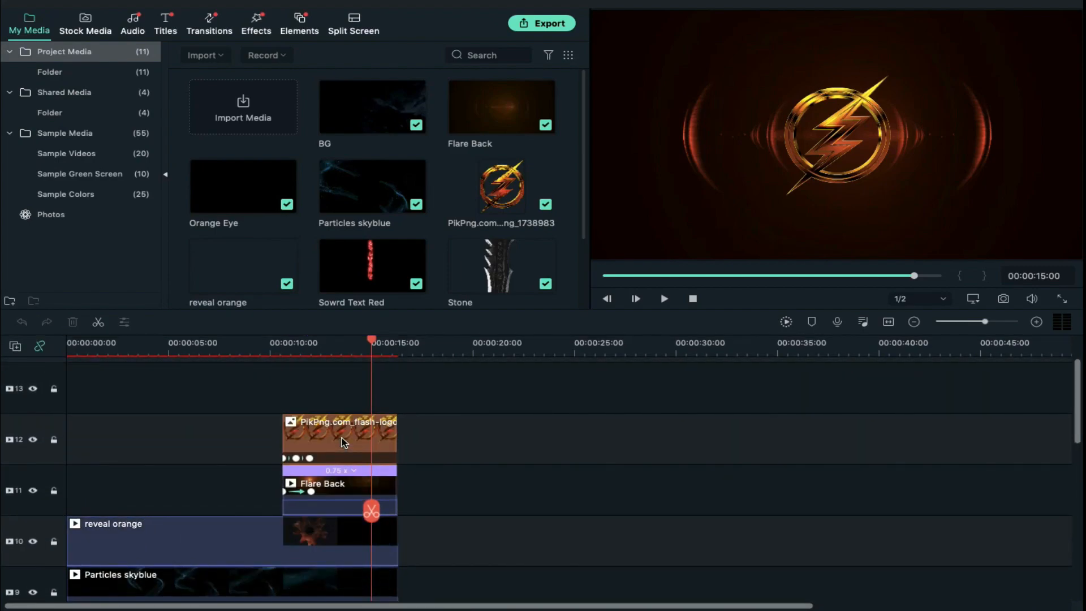
{"action": "scroll", "coordinate": [341, 441], "scroll_direction": "up", "scroll_amount": 1}
{"action": "scroll", "coordinate": [341, 442], "scroll_direction": "down", "scroll_amount": 1}
{"action": "left_click", "coordinate": [50, 113]}
{"action": "left_click_drag", "start_coordinate": [509, 106], "coordinate": [289, 404]}
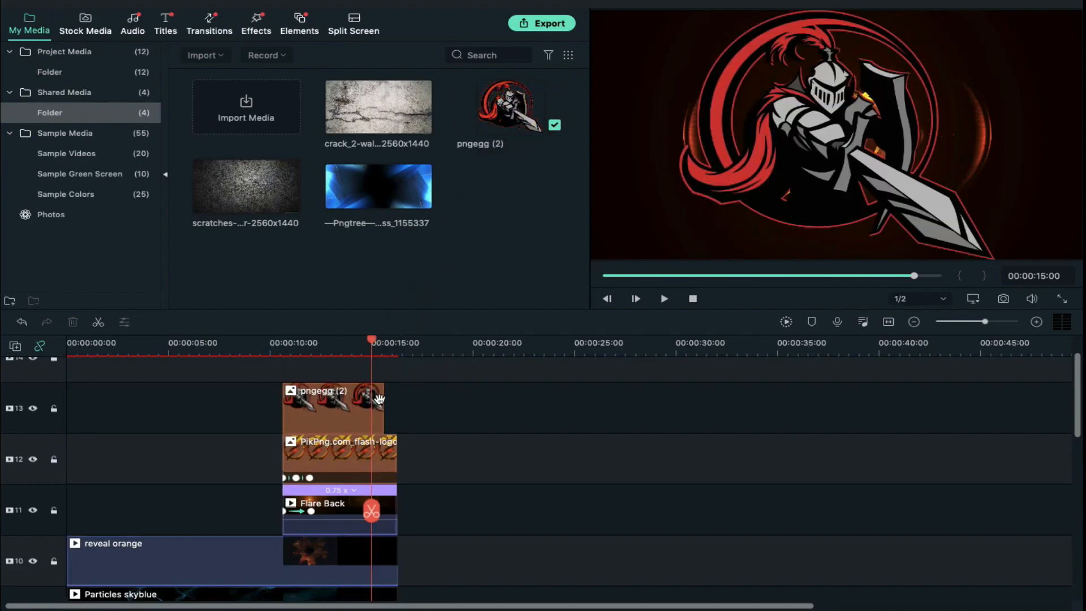
{"action": "left_click_drag", "start_coordinate": [387, 400], "coordinate": [397, 401]}
Step: Add a starting animation keyframe to the pngegg (2) clip with 10% scale and 0% opacity
{"action": "double_click", "coordinate": [394, 408]}
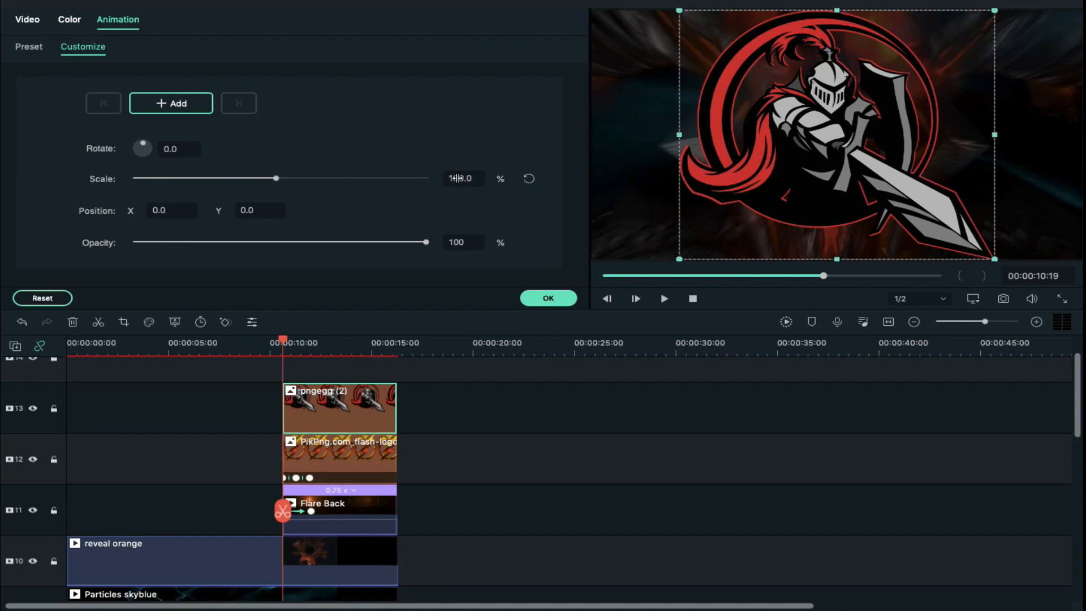
{"action": "left_click_drag", "start_coordinate": [276, 178], "coordinate": [140, 178]}
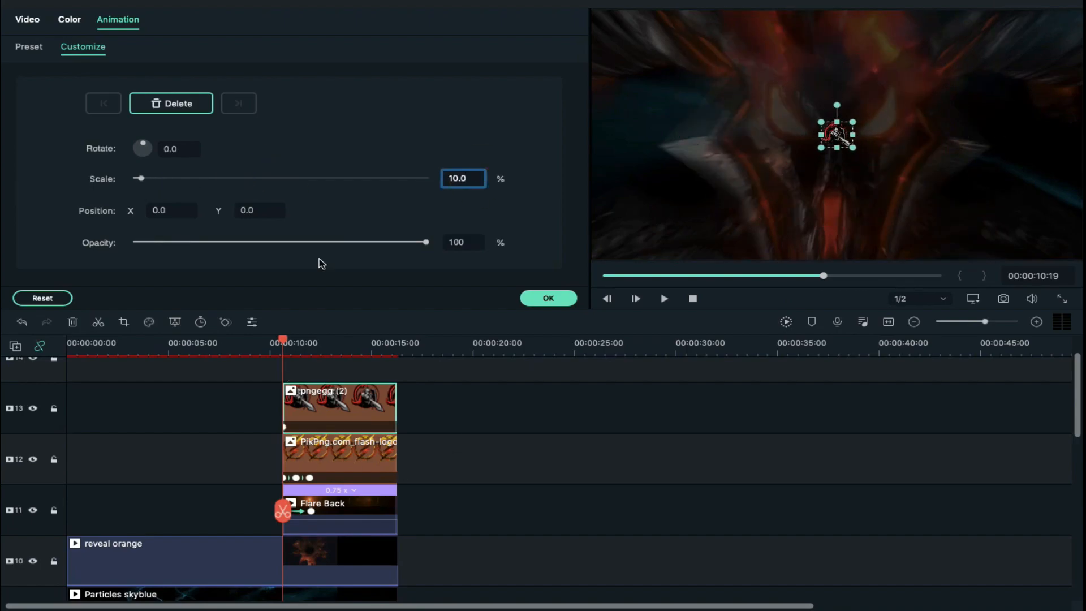
{"action": "left_click_drag", "start_coordinate": [427, 243], "coordinate": [107, 243]}
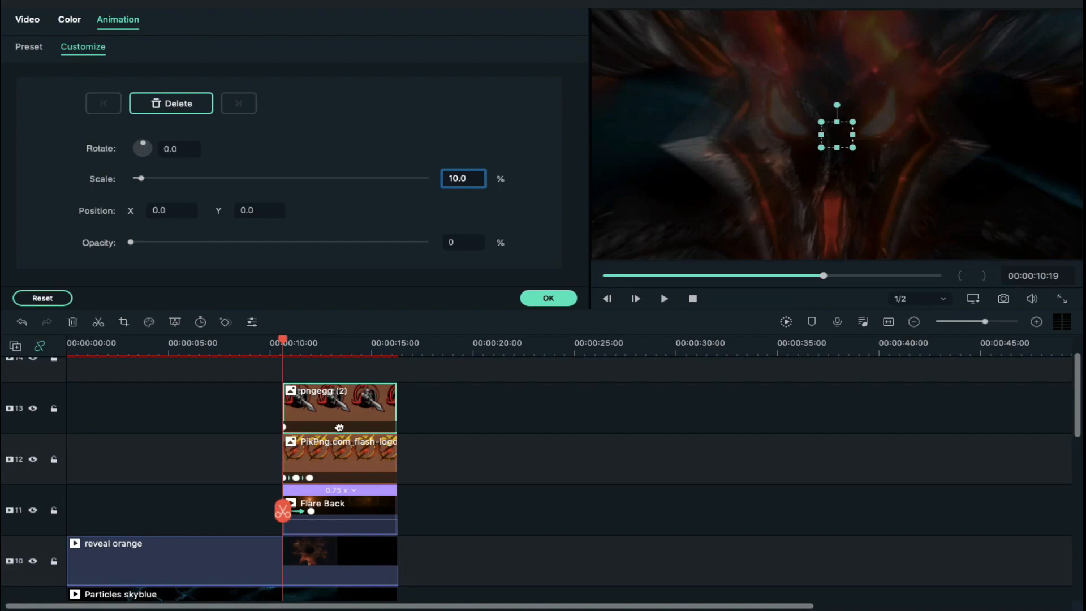
Step: Add a pngegg (2) keyframe aligned with the flash logo's second keyframe, with 60% opacity and 40% scale
{"action": "left_click", "coordinate": [296, 478]}
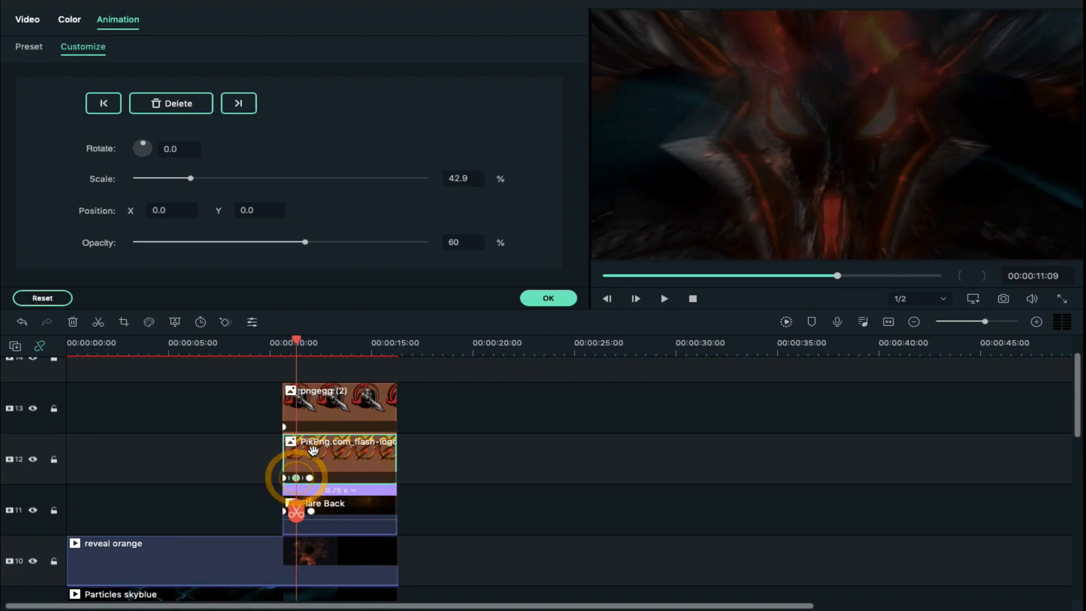
{"action": "left_click", "coordinate": [323, 417]}
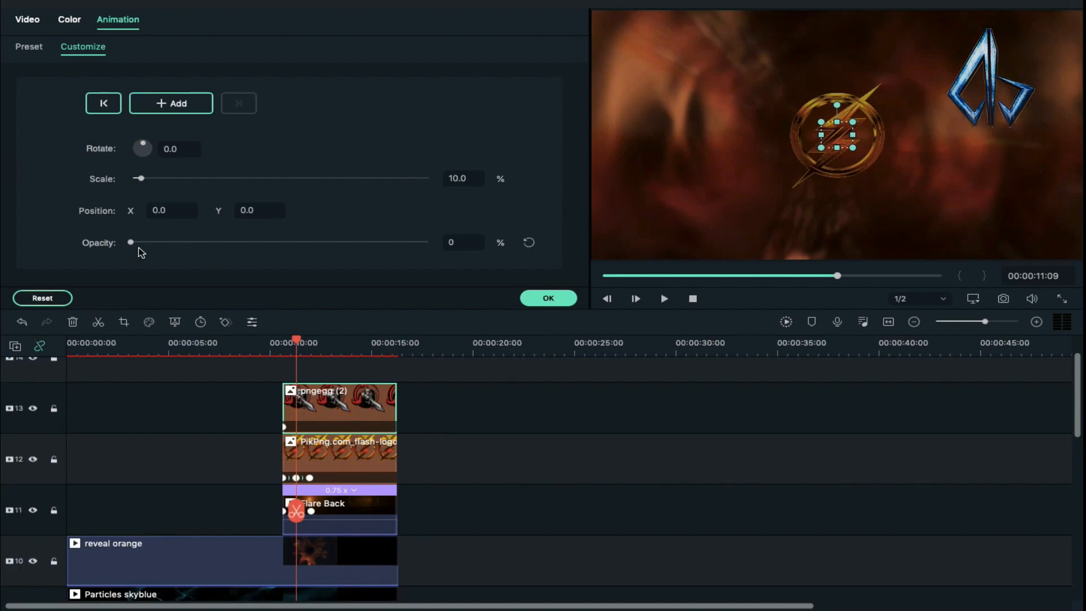
{"action": "left_click_drag", "start_coordinate": [131, 242], "coordinate": [313, 255]}
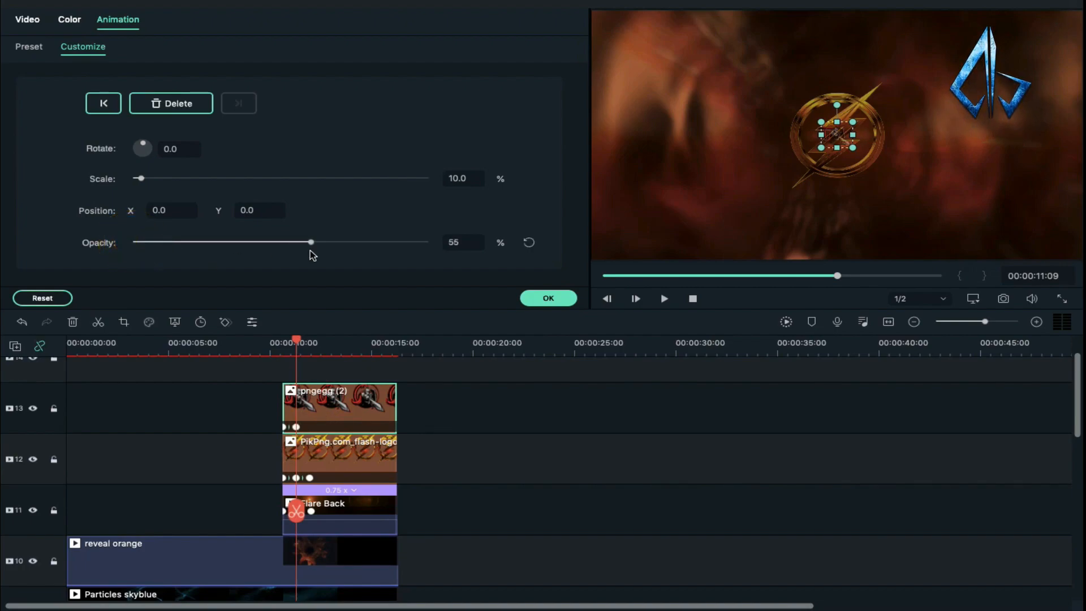
{"action": "left_click_drag", "start_coordinate": [140, 178], "coordinate": [191, 178]}
{"action": "double_click", "coordinate": [470, 176]}
{"action": "type", "text": "40"}
{"action": "key", "text": "Return"}
Step: Add a pngegg (2) keyframe at the flash logo's third keyframe with 50% scale and 100% opacity, and hide track 12
{"action": "left_click", "coordinate": [311, 478]}
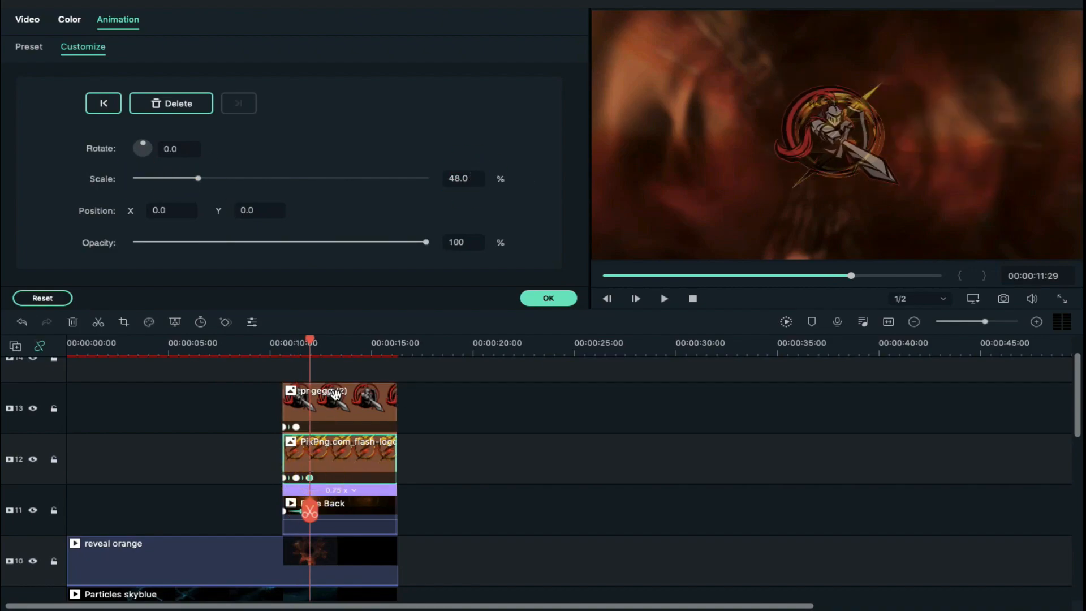
{"action": "left_click", "coordinate": [337, 400]}
{"action": "left_click", "coordinate": [370, 463]}
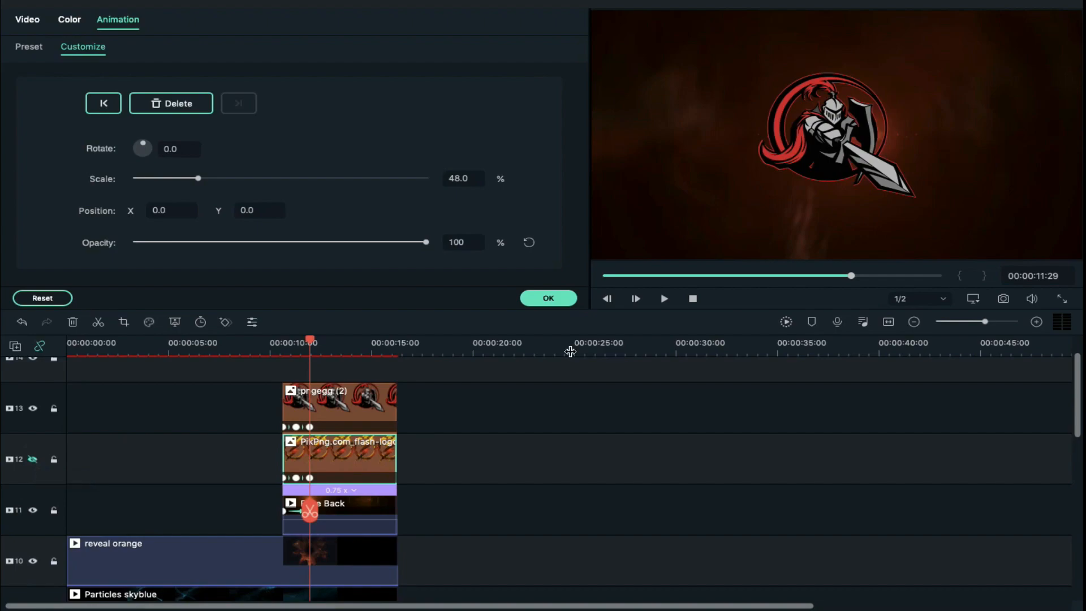
Step: Render the timeline preview and play the logo intro from the beginning
{"action": "left_click", "coordinate": [787, 323]}
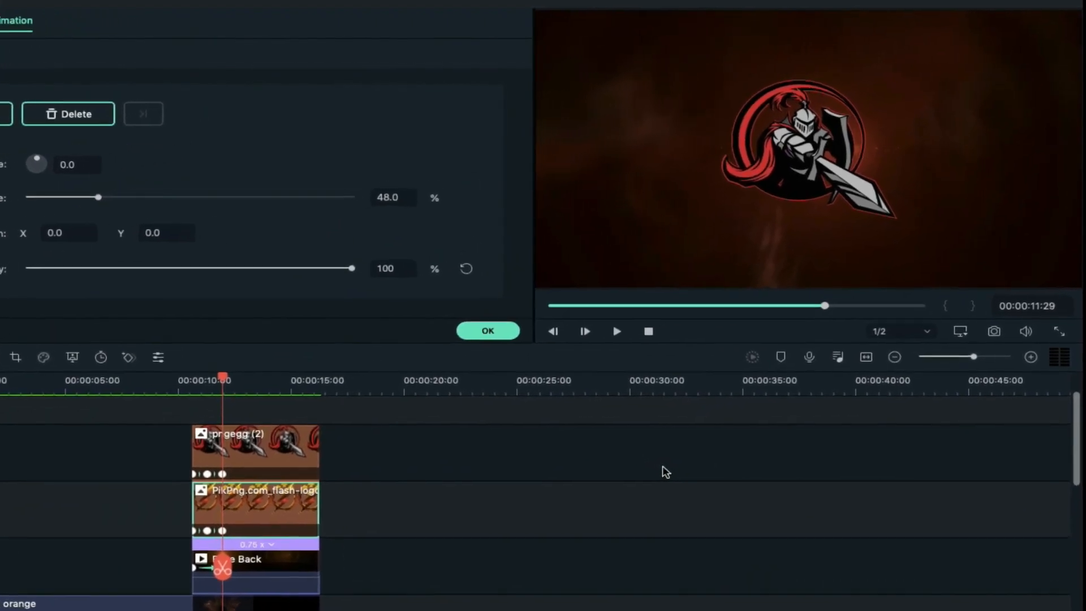
{"action": "left_click", "coordinate": [603, 365]}
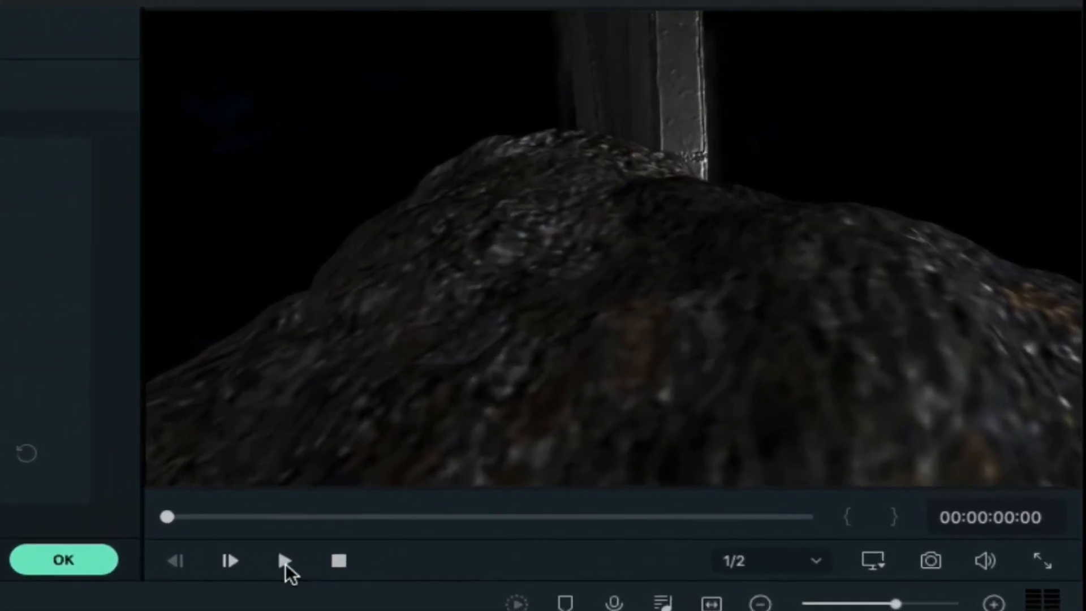
{"action": "left_click", "coordinate": [286, 561]}
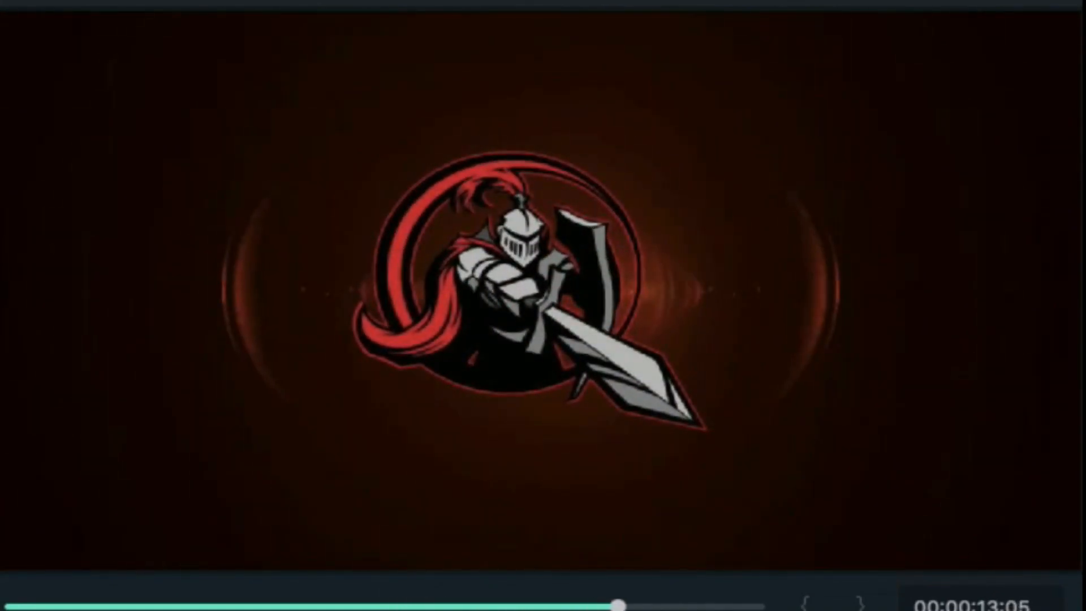
Step: Check the knight logo's placement through its animation and set the clip's X position to 35
{"action": "left_click", "coordinate": [288, 348]}
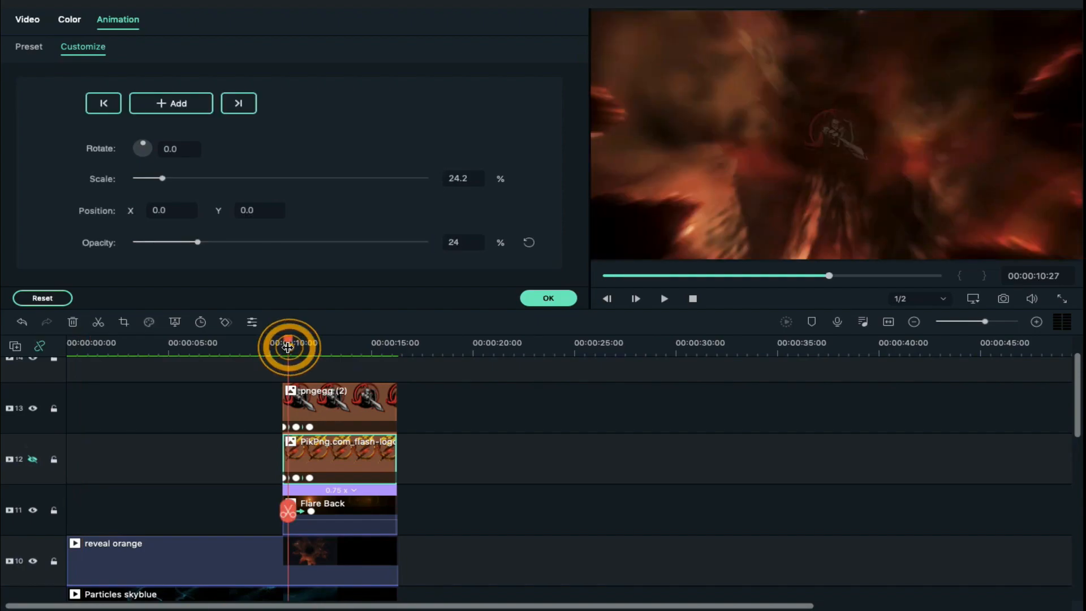
{"action": "left_click", "coordinate": [295, 428]}
{"action": "left_click", "coordinate": [325, 413]}
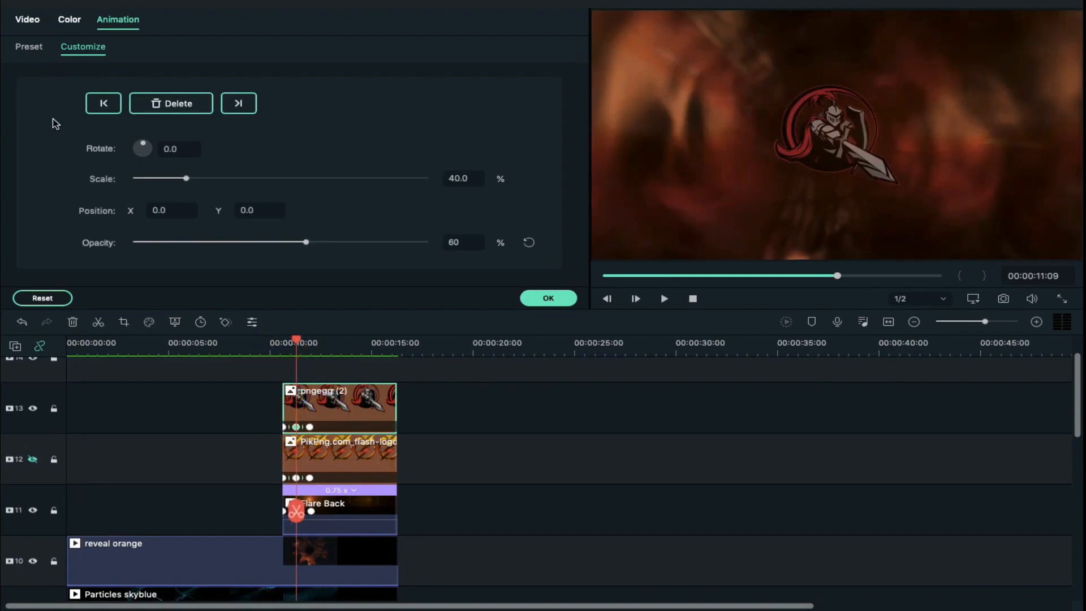
{"action": "left_click", "coordinate": [319, 350]}
{"action": "left_click", "coordinate": [354, 350]}
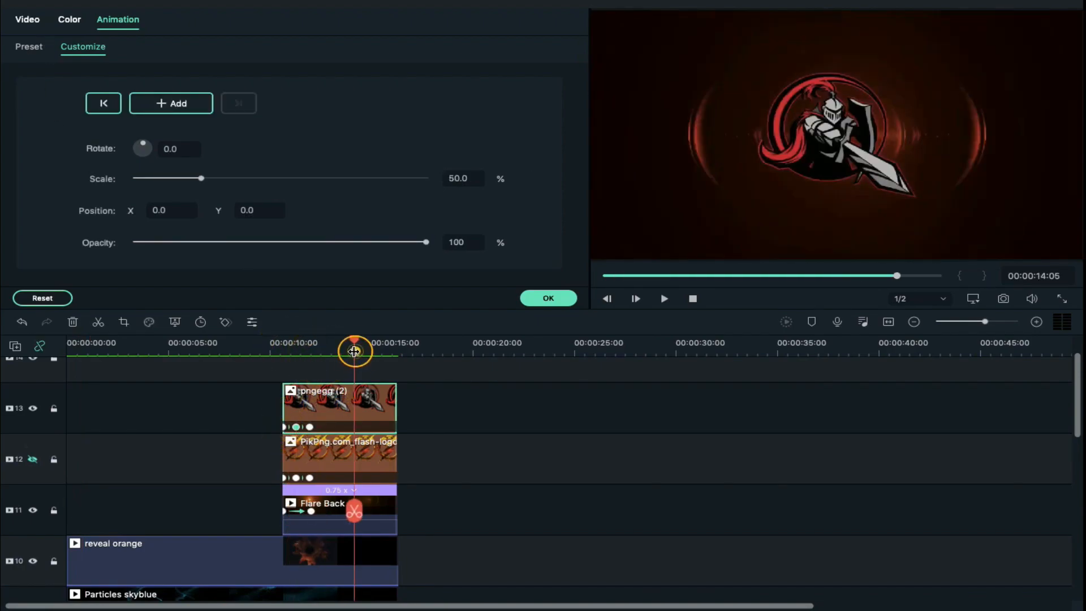
{"action": "left_click", "coordinate": [27, 20]}
{"action": "left_click_drag", "start_coordinate": [161, 146], "coordinate": [193, 148]}
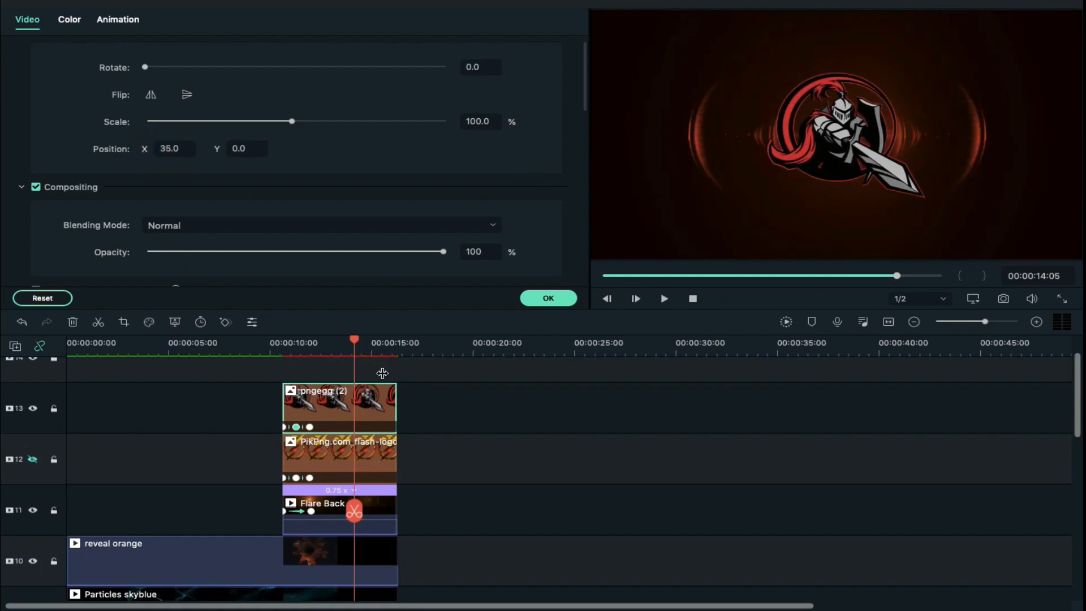
Step: Set the scale of the knight logo's third keyframe to 45%
{"action": "left_click", "coordinate": [310, 427]}
{"action": "left_click", "coordinate": [456, 179]}
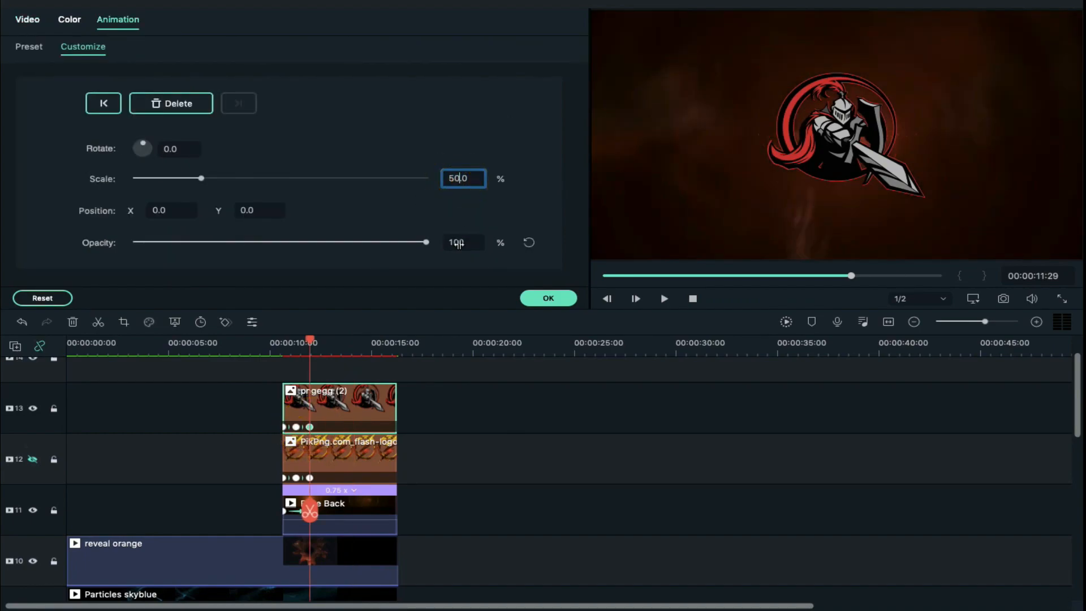
{"action": "key", "text": "Return"}
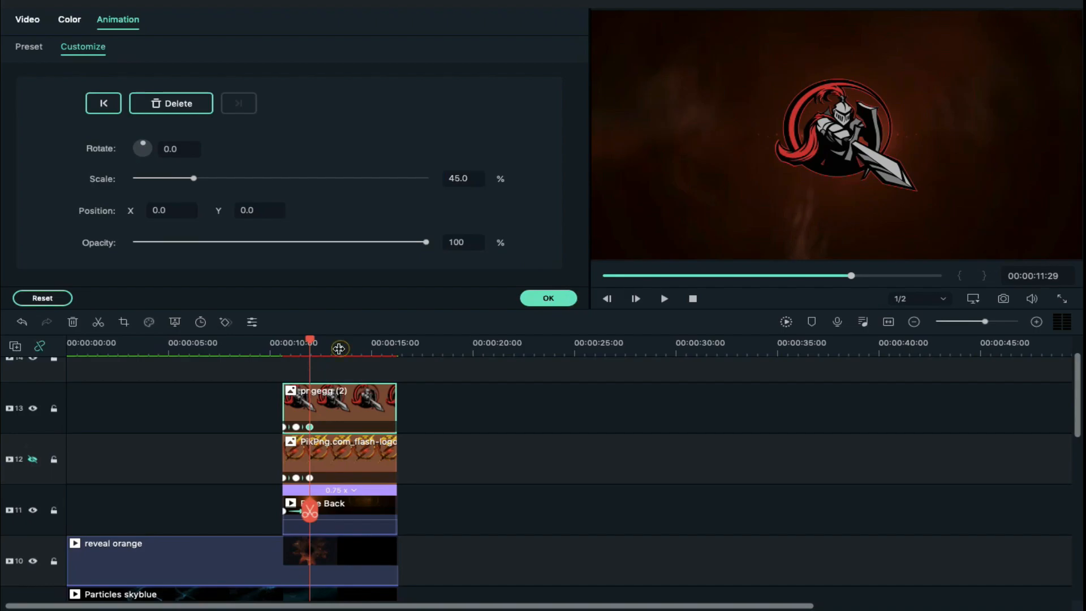
Step: Scrub through the logo reveal and render the timeline preview again
{"action": "left_click", "coordinate": [340, 348]}
{"action": "left_click_drag", "start_coordinate": [341, 348], "coordinate": [291, 351]}
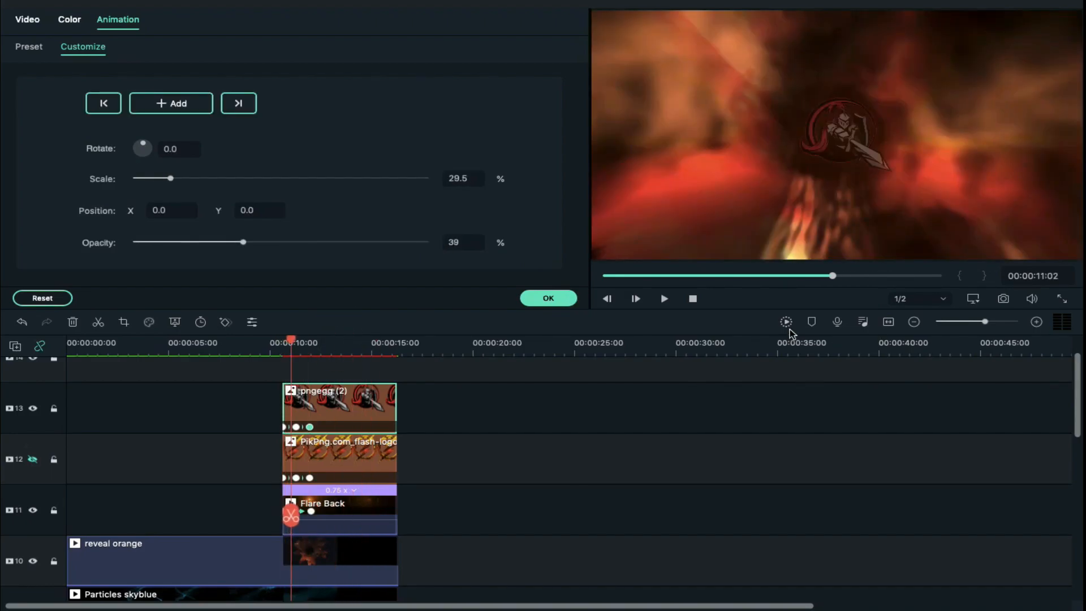
{"action": "left_click", "coordinate": [787, 321]}
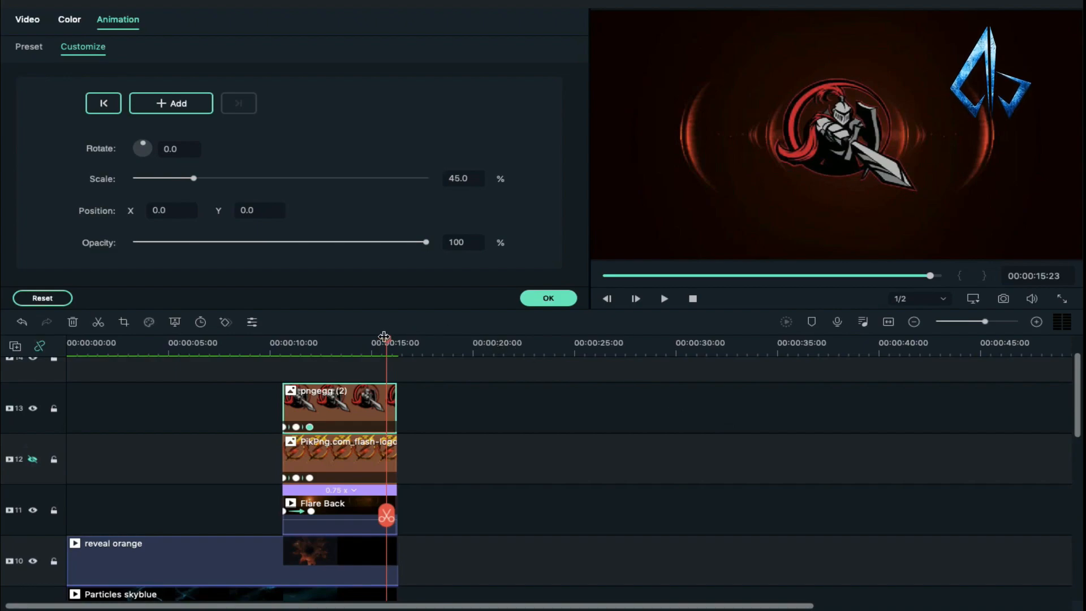
Step: Add a final keyframe at the end of the knight logo clip with 40% scale
{"action": "left_click_drag", "start_coordinate": [384, 338], "coordinate": [394, 335]}
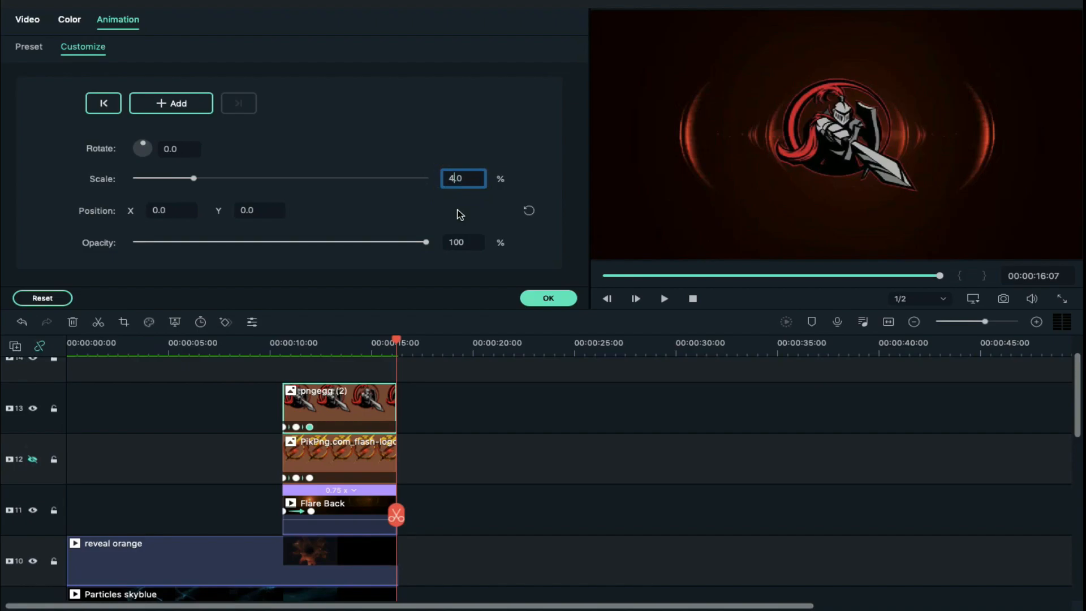
{"action": "type", "text": "0"}
{"action": "key", "text": "Return"}
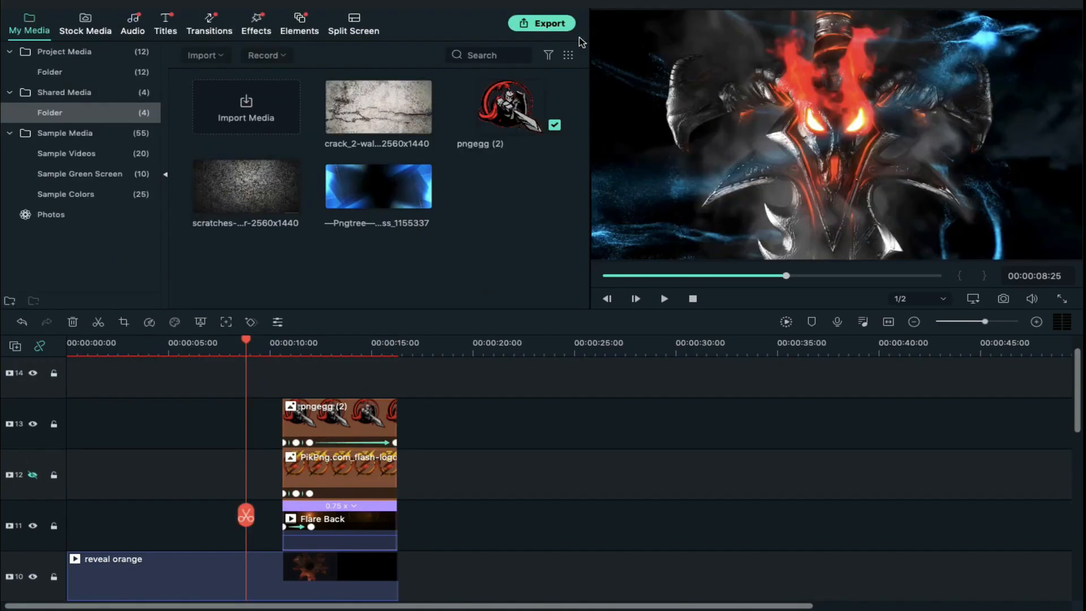
Step: Start exporting the video, name the output My Logo and choose the MP4 format
{"action": "left_click", "coordinate": [543, 23]}
{"action": "left_click", "coordinate": [587, 192]}
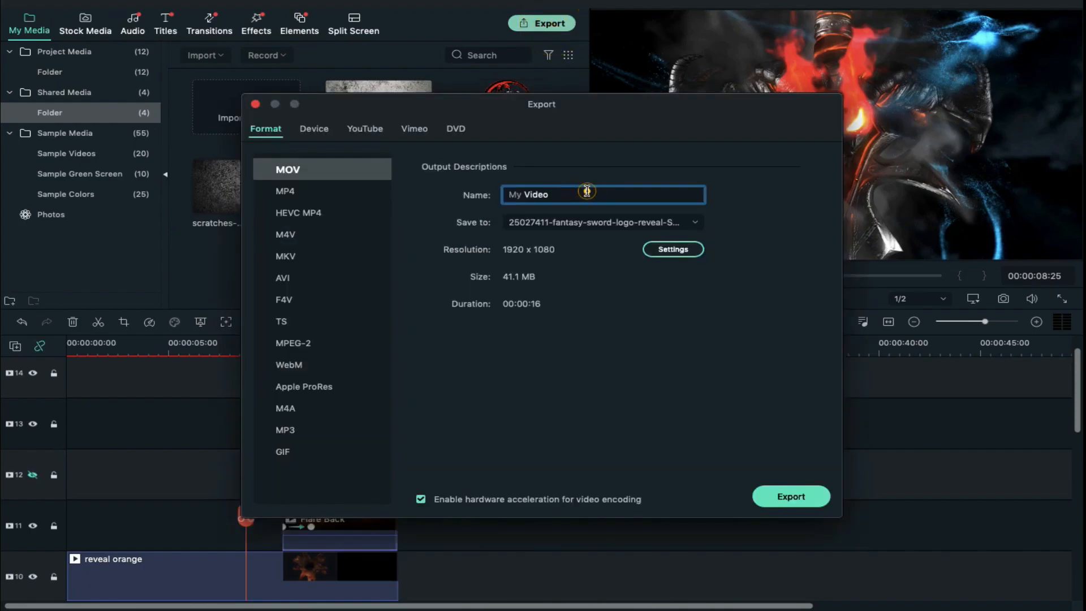
{"action": "key", "text": "BackSpace"}
{"action": "key", "text": "BackSpace"}
{"action": "key", "text": "BackSpace"}
{"action": "key", "text": "BackSpace"}
{"action": "key", "text": "BackSpace"}
{"action": "key", "text": "BackSpace"}
{"action": "left_click", "coordinate": [285, 191]}
Step: Set the export frame rate to 60 fps and export the video
{"action": "left_click", "coordinate": [673, 250]}
{"action": "left_click", "coordinate": [635, 323]}
{"action": "left_click", "coordinate": [613, 361]}
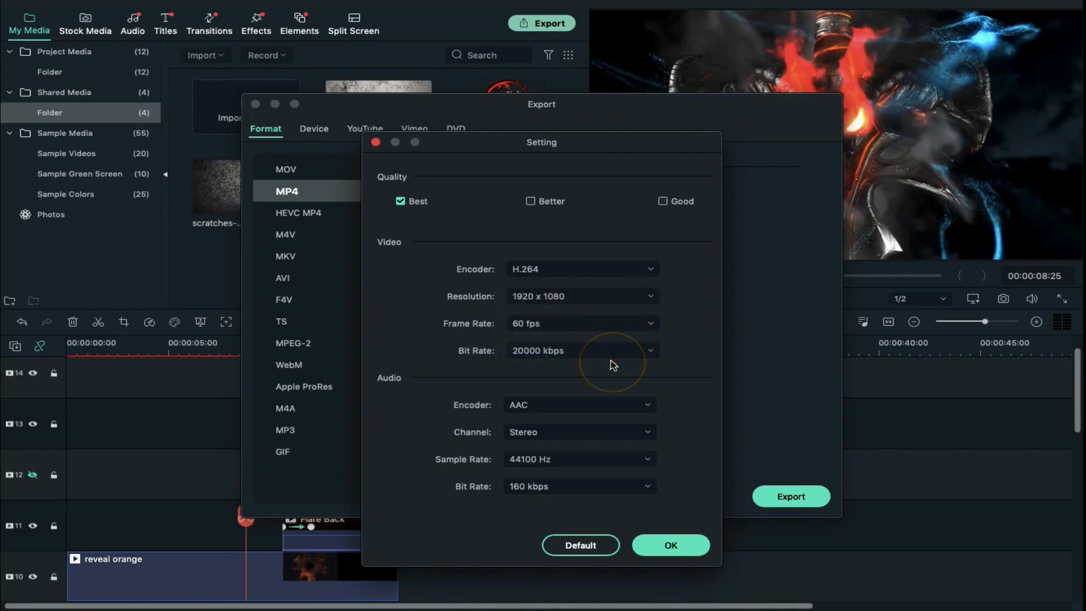
{"action": "left_click", "coordinate": [675, 545]}
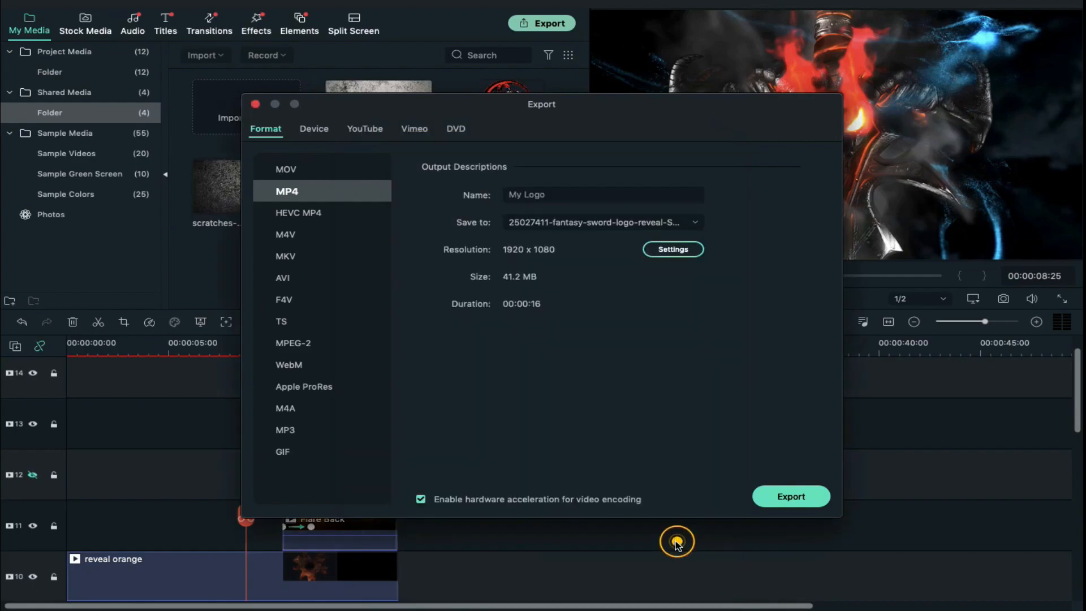
{"action": "left_click", "coordinate": [789, 497]}
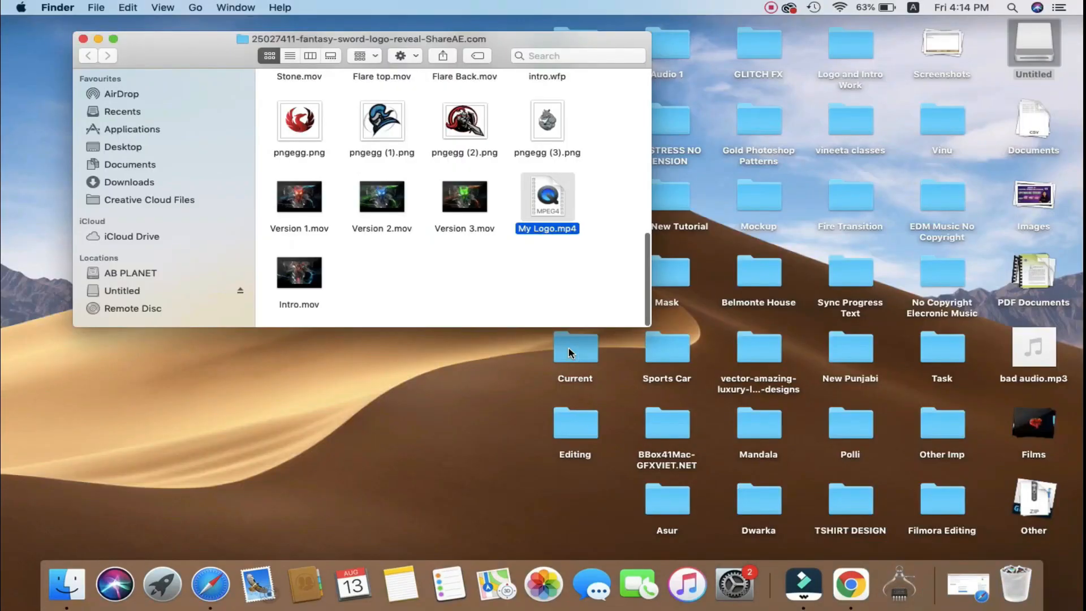
Step: Open the exported My Logo.mp4 in QuickTime Player and watch it in full screen
{"action": "double_click", "coordinate": [547, 195]}
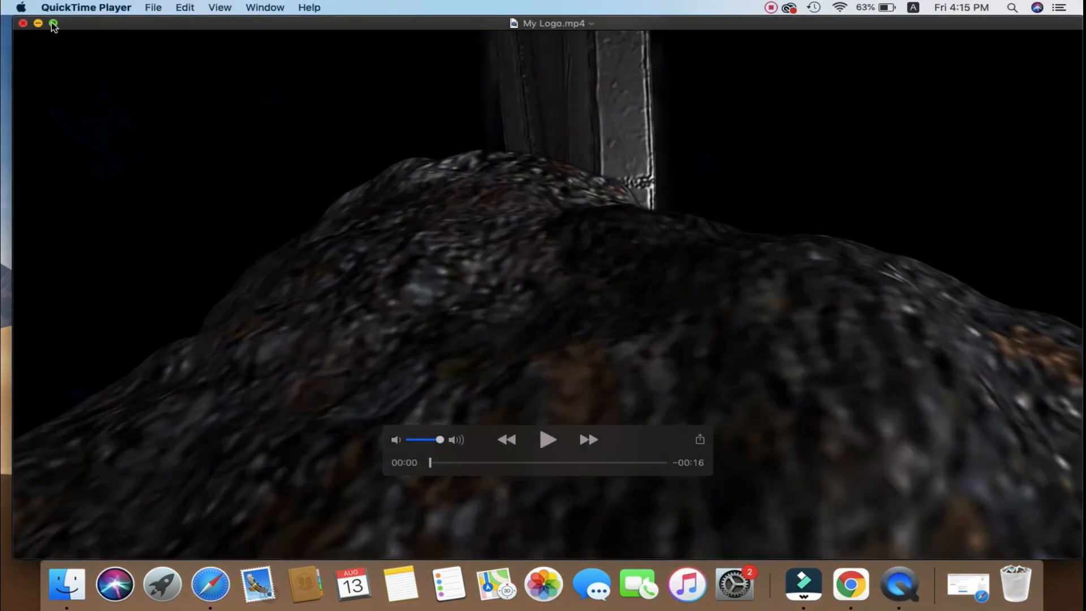
{"action": "double_click", "coordinate": [189, 354]}
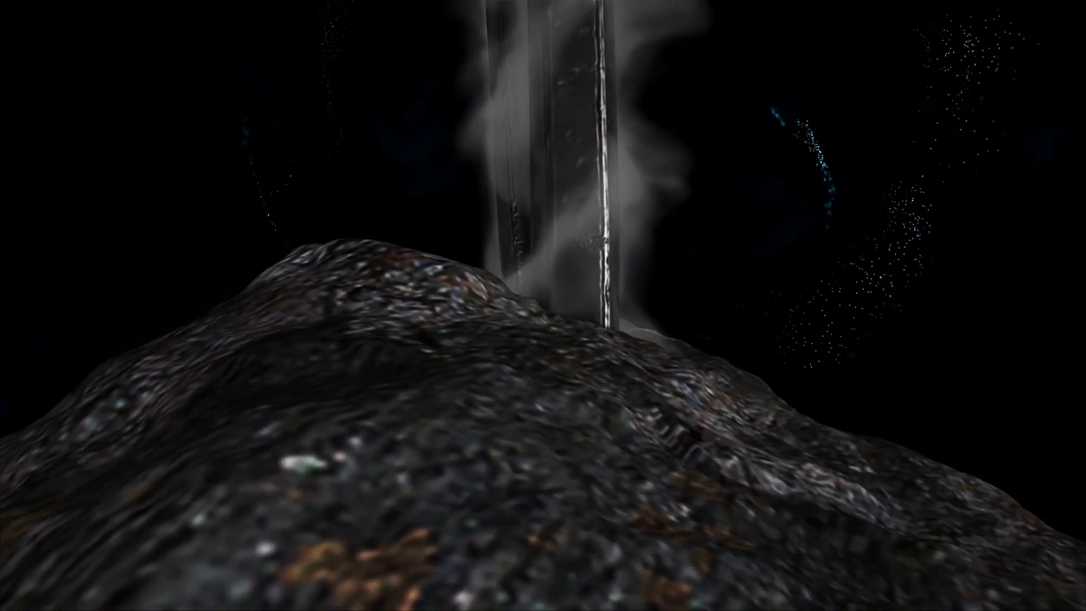